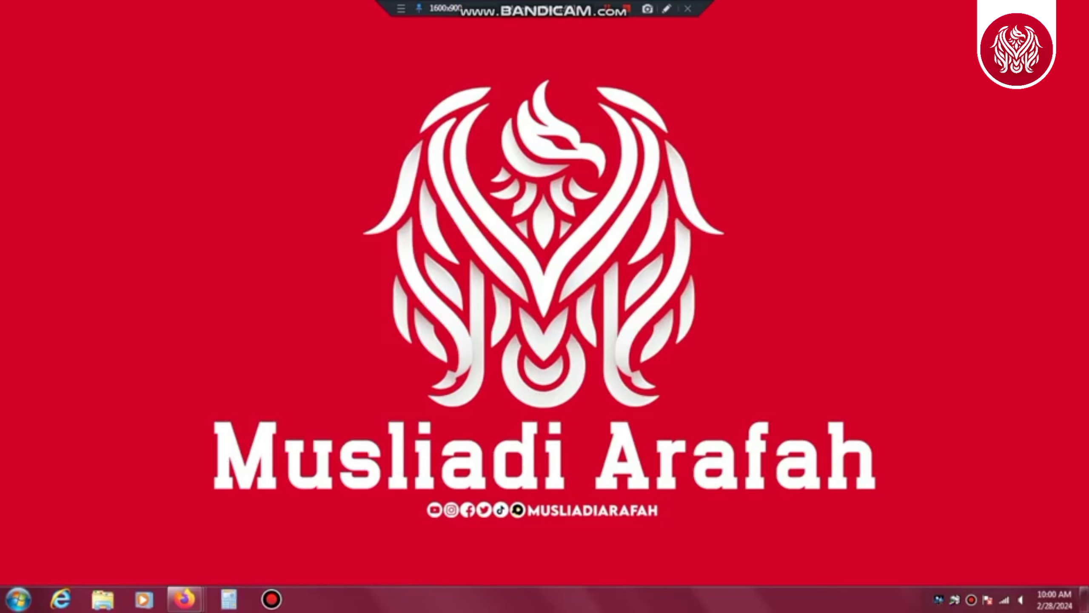
- Bring the Firefox window showing Google Translate (Google Terjemahan) to the front
mouse_move(184, 599)
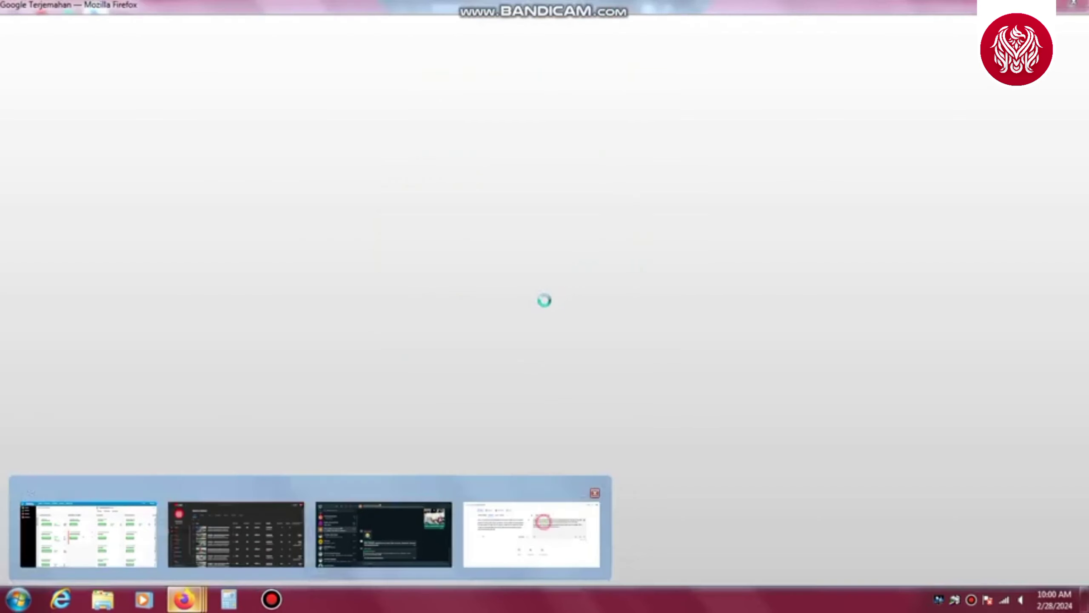
click(532, 530)
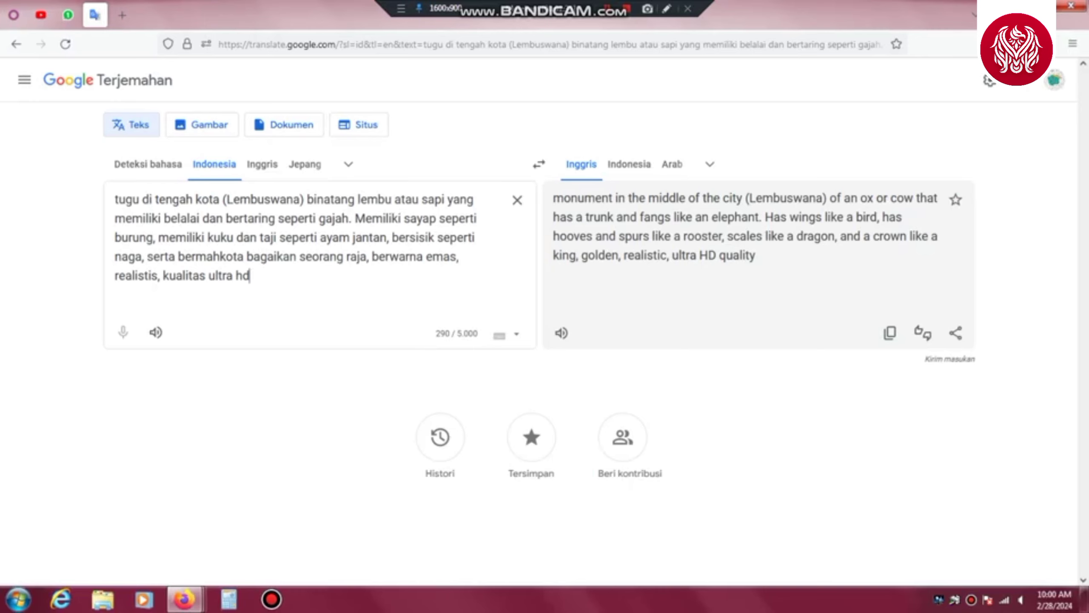
- Copy the English translation of the Lembuswana monument prompt in Google Translate
click(666, 9)
drag(314, 277, 405, 276)
mouse_move(681, 278)
mouse_down()
mouse_move(890, 268)
mouse_move(715, 288)
mouse_move(770, 288)
mouse_move(896, 271)
mouse_up()
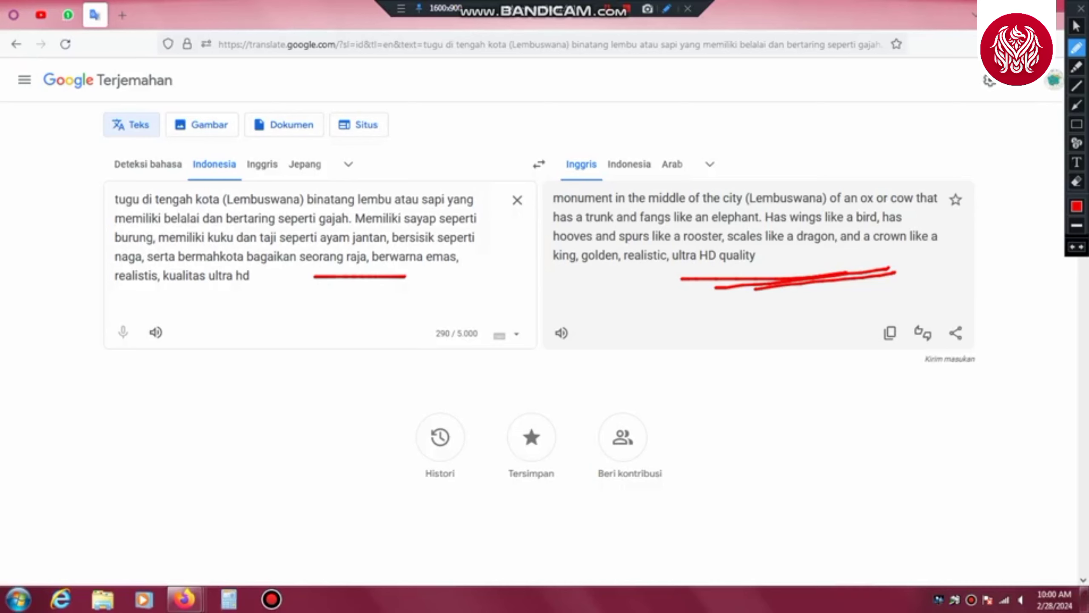
drag(882, 326, 933, 304)
click(1081, 8)
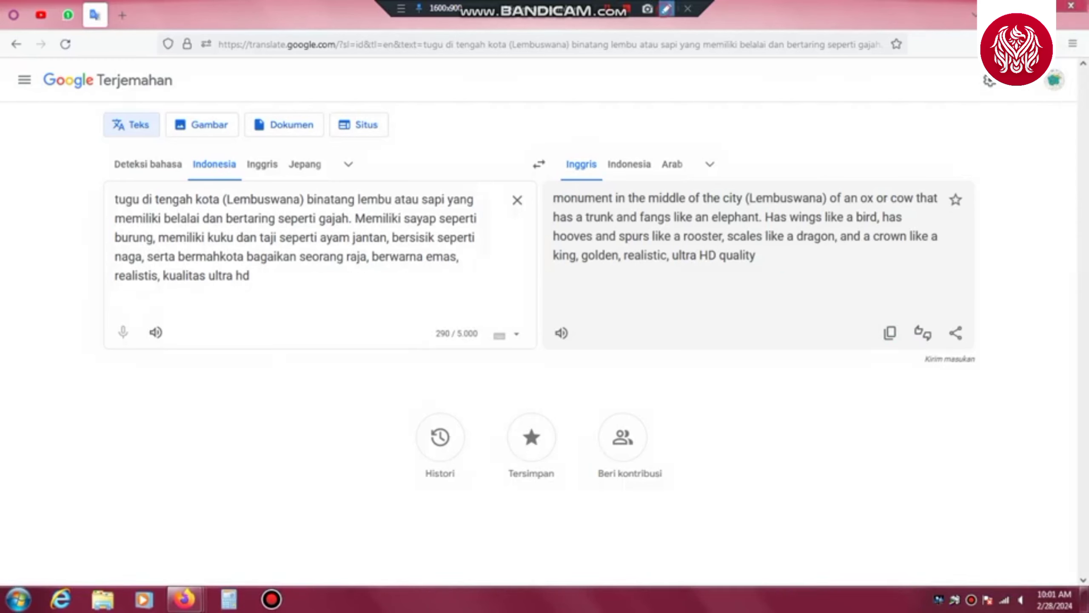
click(890, 334)
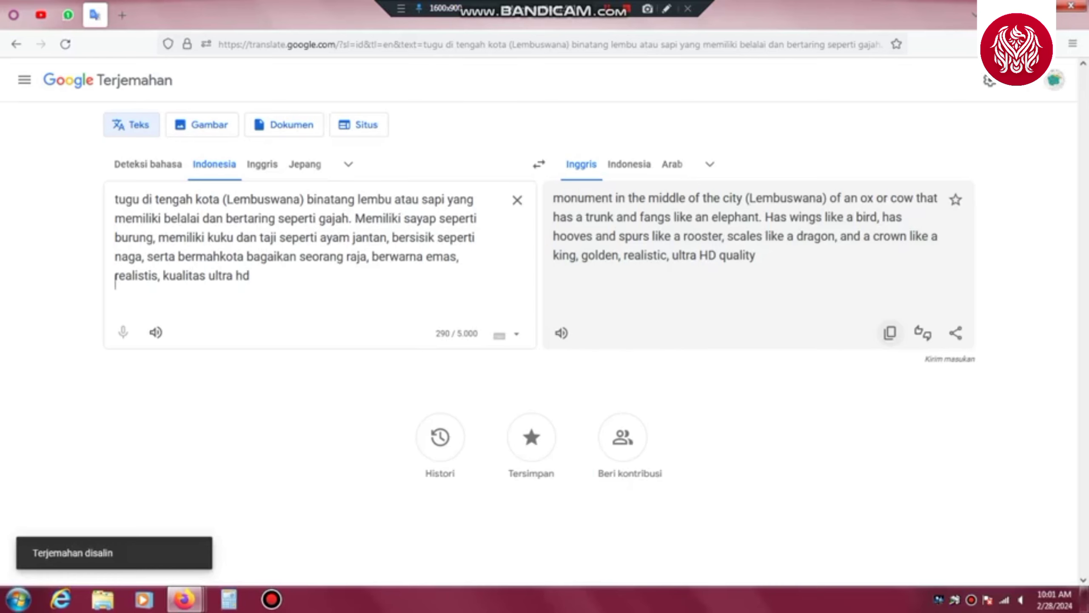
- Search Google for 'bing image creator' in a new Firefox tab
key(ctrl+t)
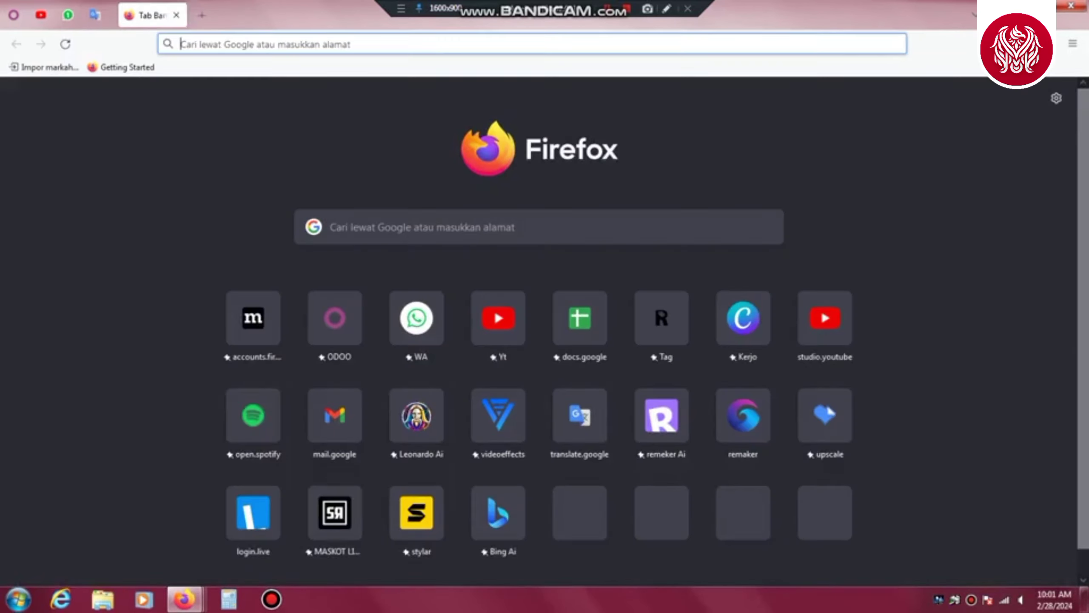
click(386, 224)
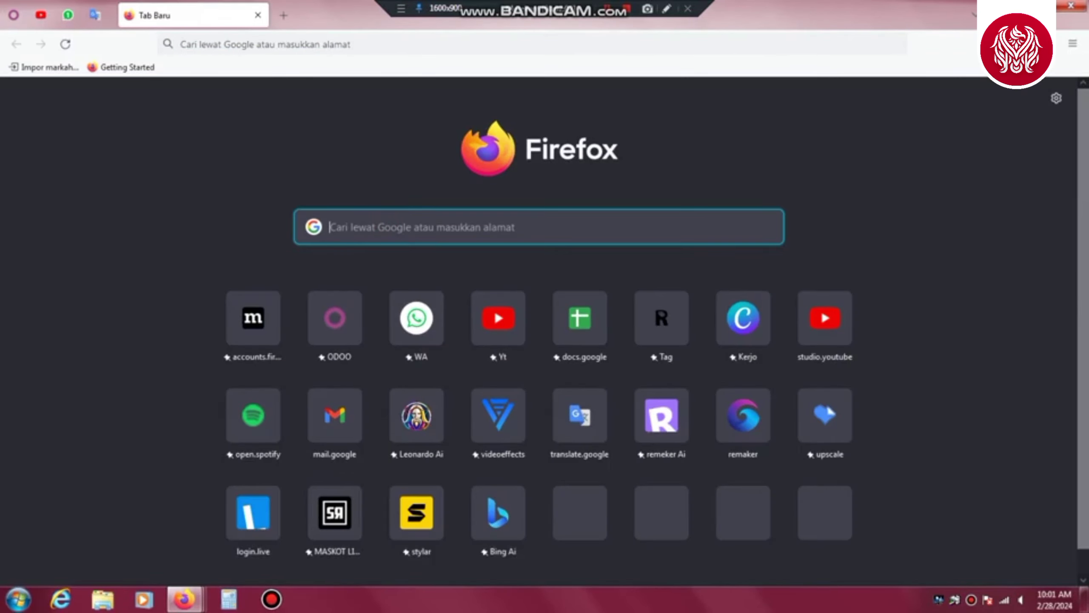
text(bing)
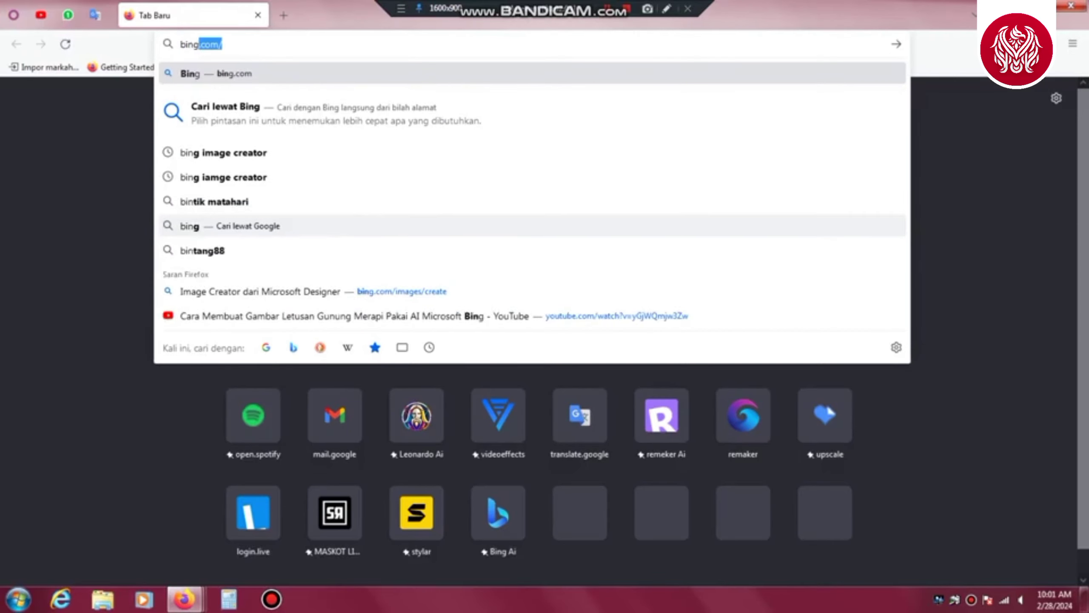
text( image crea)
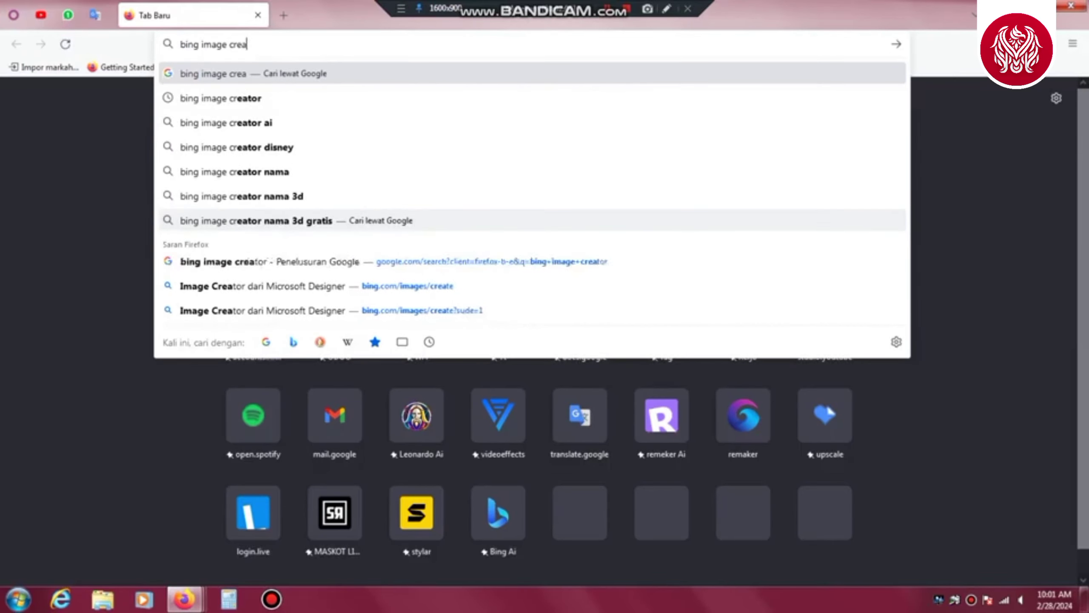
text(tor)
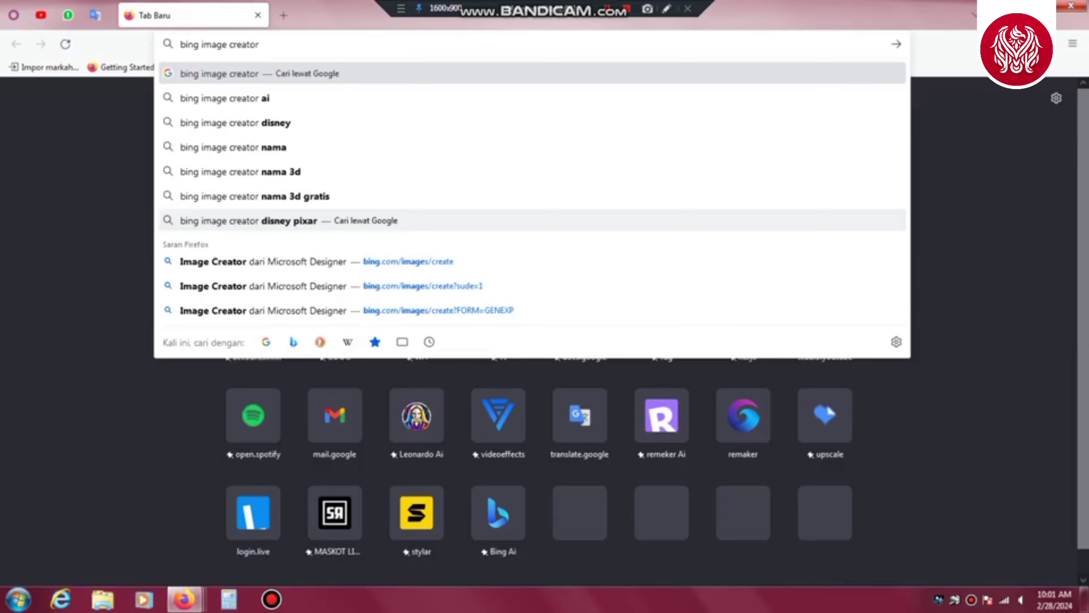
key(Return)
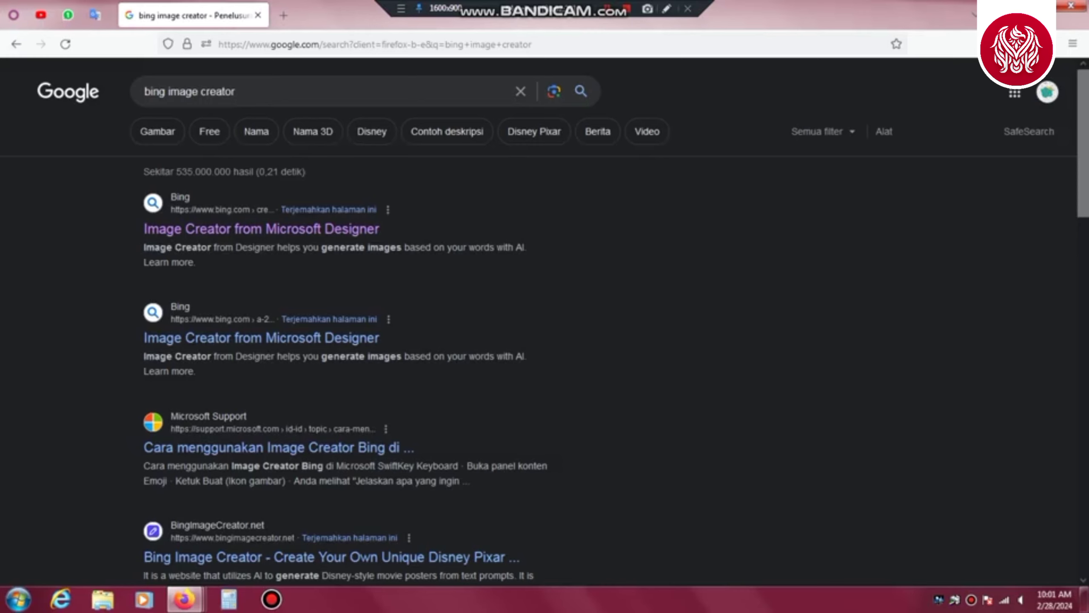
- Open the 'Image Creator from Microsoft Designer' search result
click(666, 8)
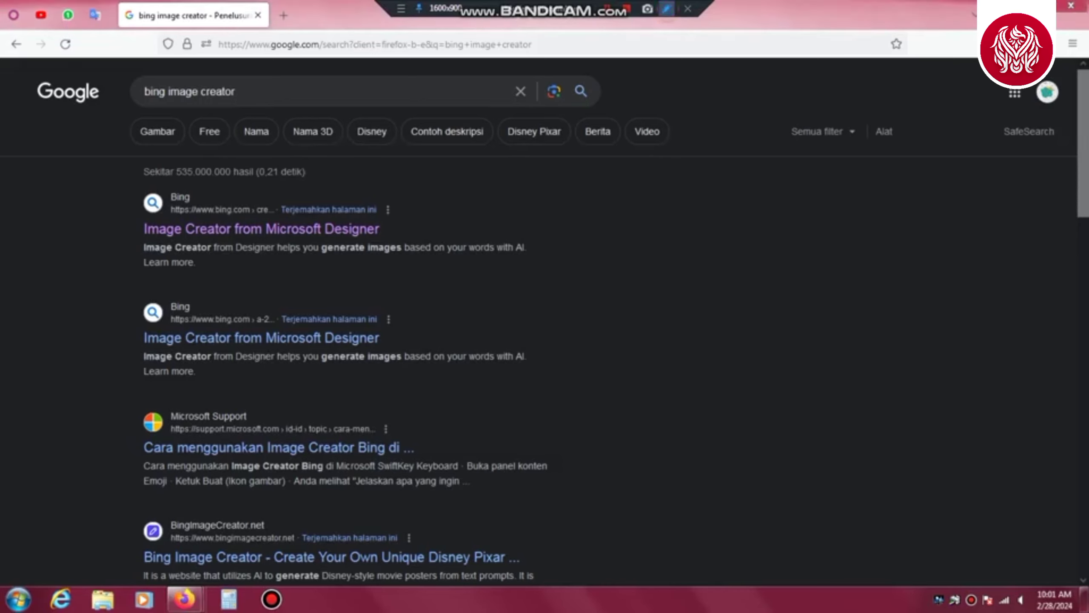
drag(390, 226, 484, 179)
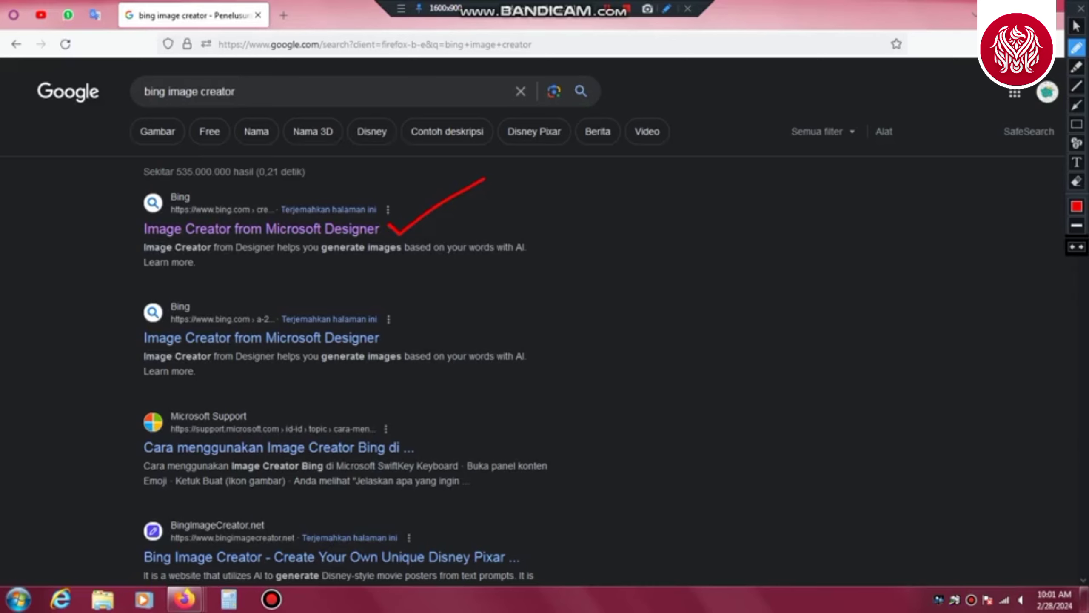
click(666, 9)
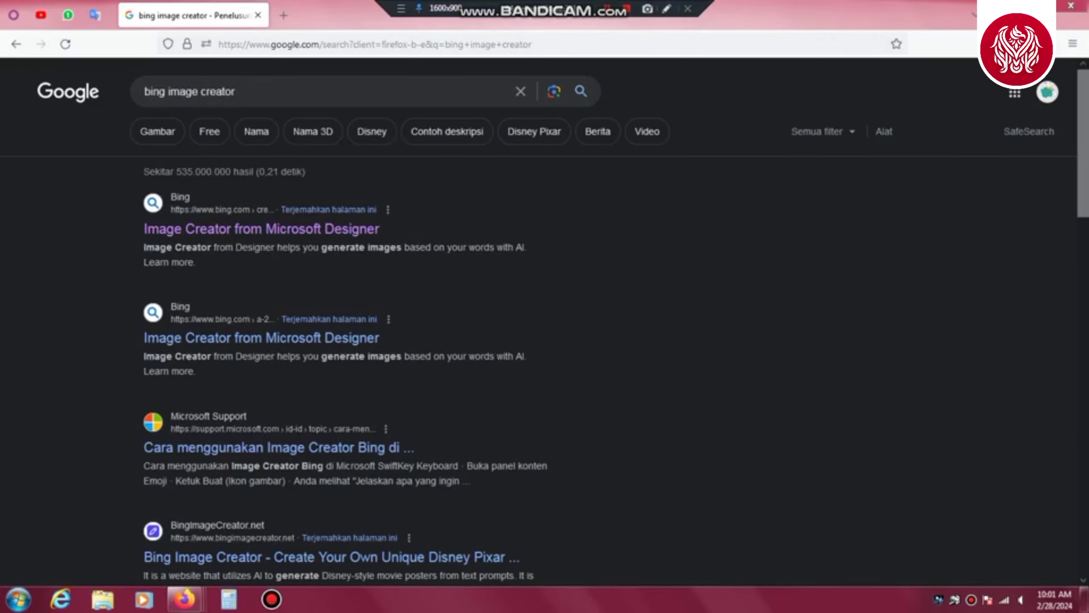
click(322, 229)
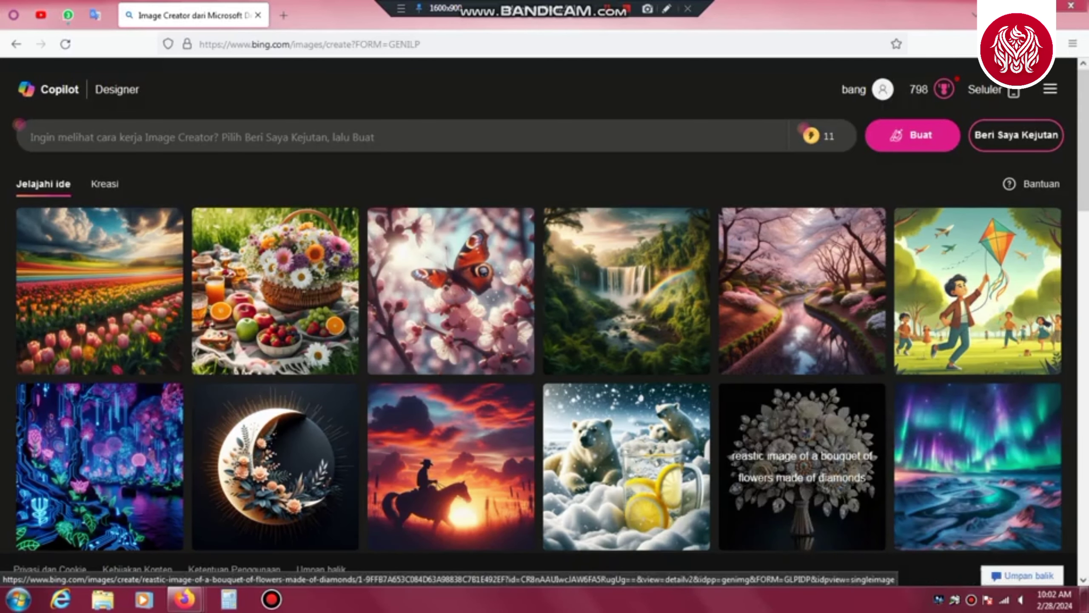
- Open the earlier Tugu Lembuswana set and enlarge its first golden winged image
key(alt+Left)
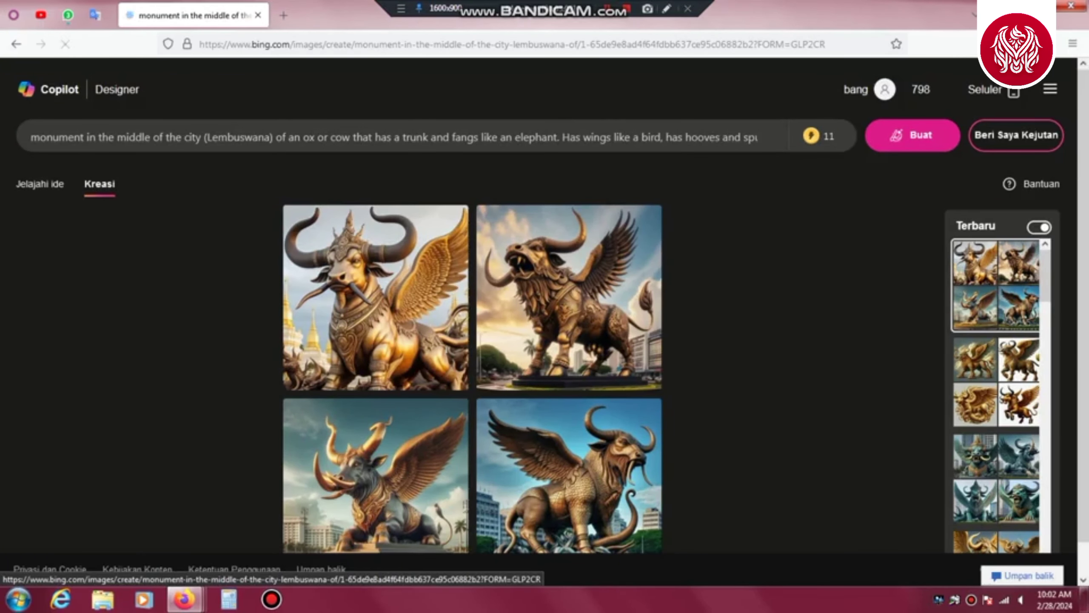
scroll(545, 326, down, 1)
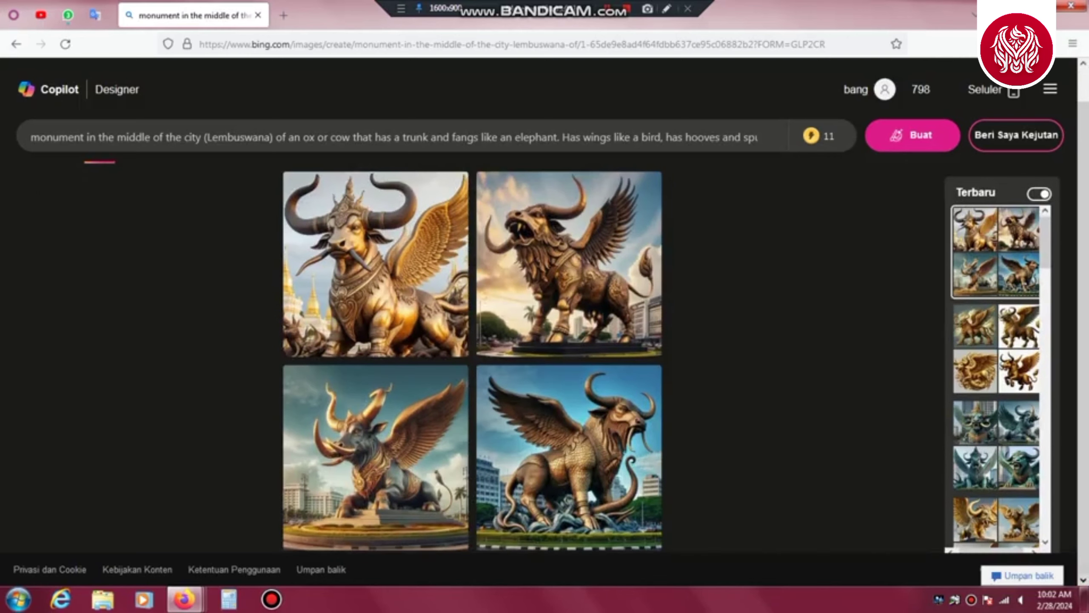
click(997, 349)
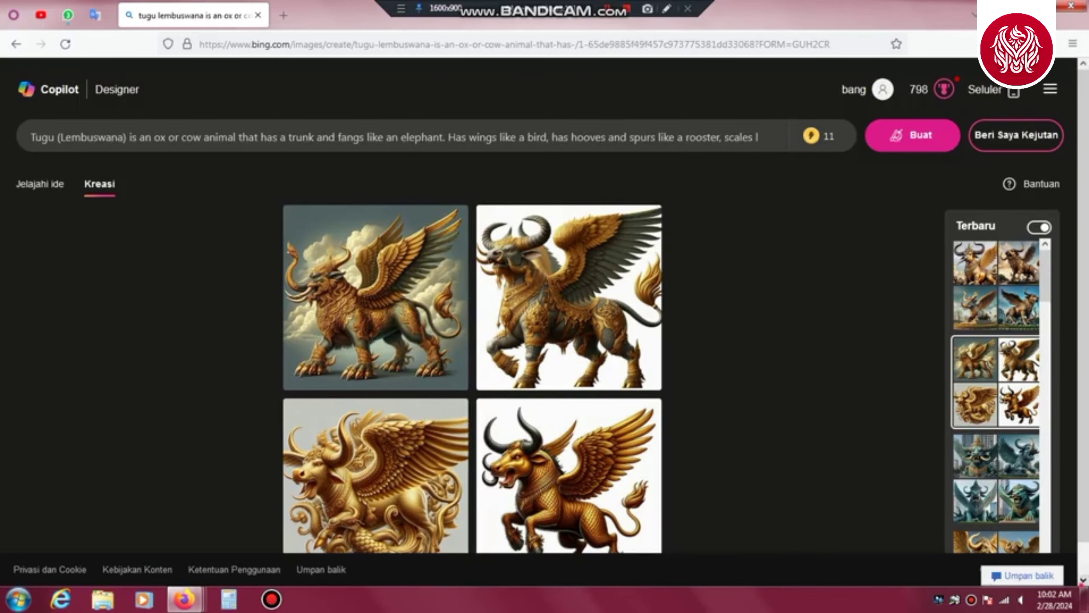
scroll(545, 326, down, 1)
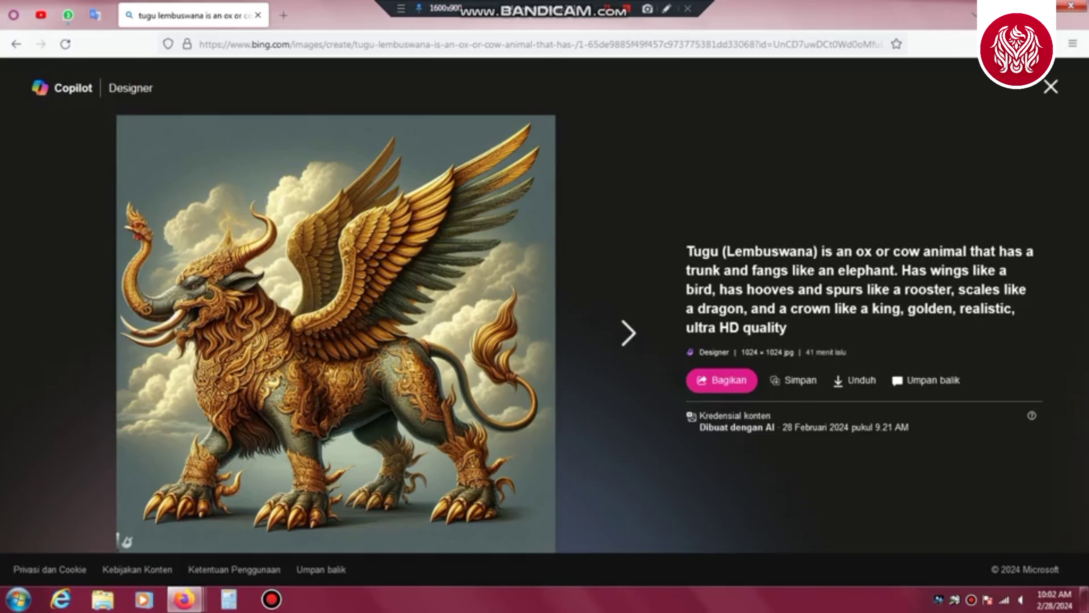
- Browse the enlarged Lembuswana images, then show the newest city-monument set in the grid
drag(687, 252, 788, 328)
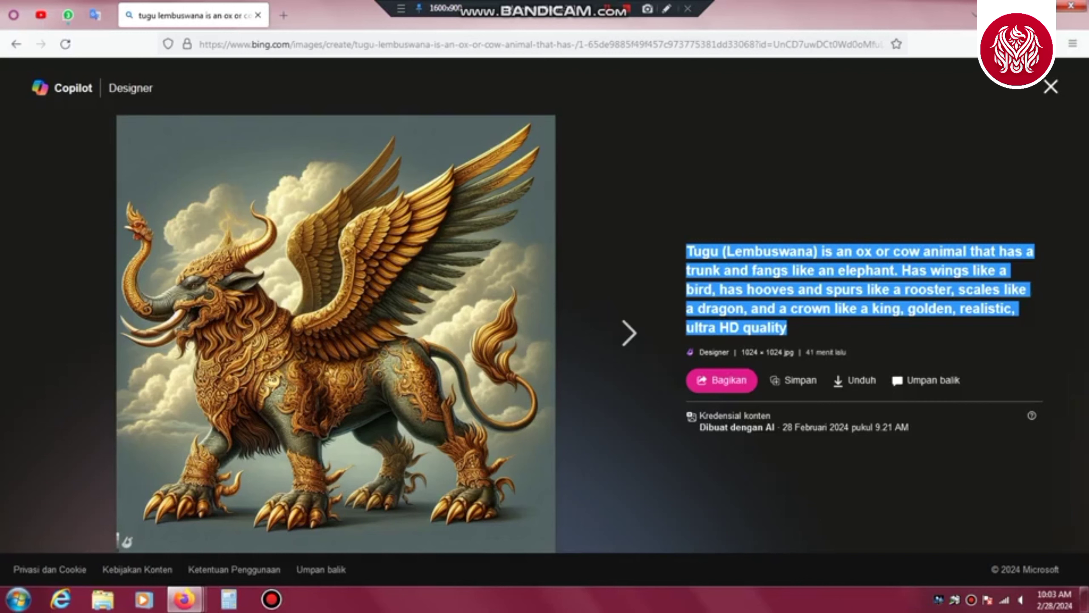
click(629, 332)
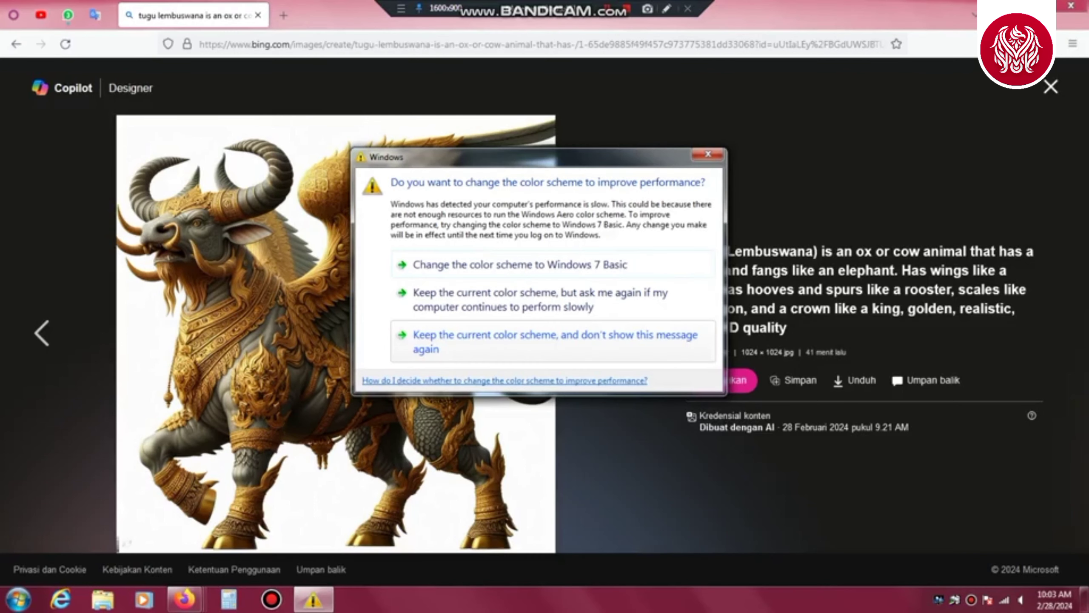
click(708, 154)
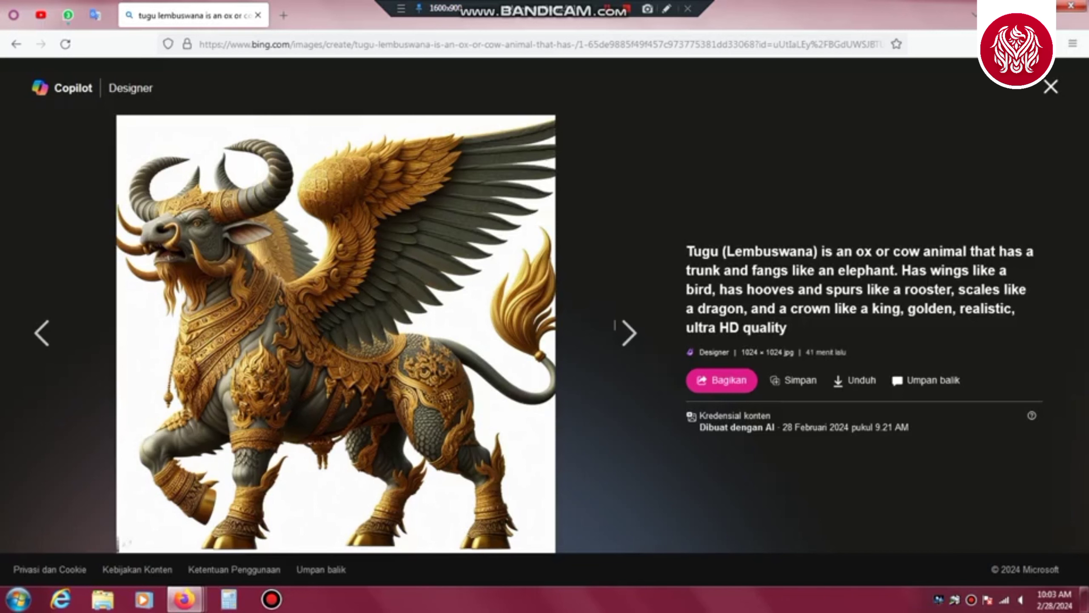
click(609, 326)
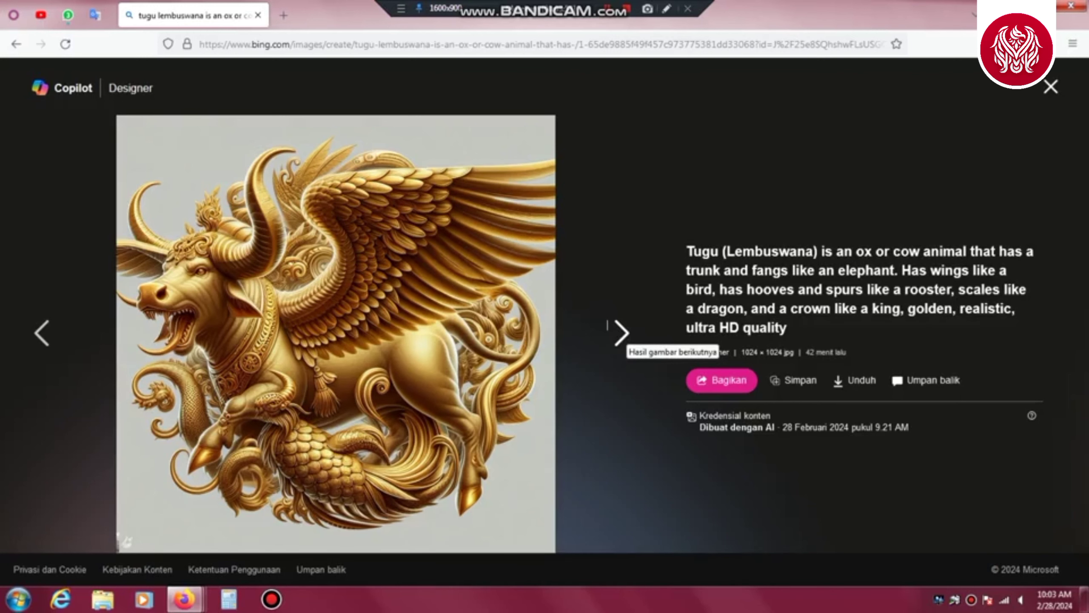
click(609, 326)
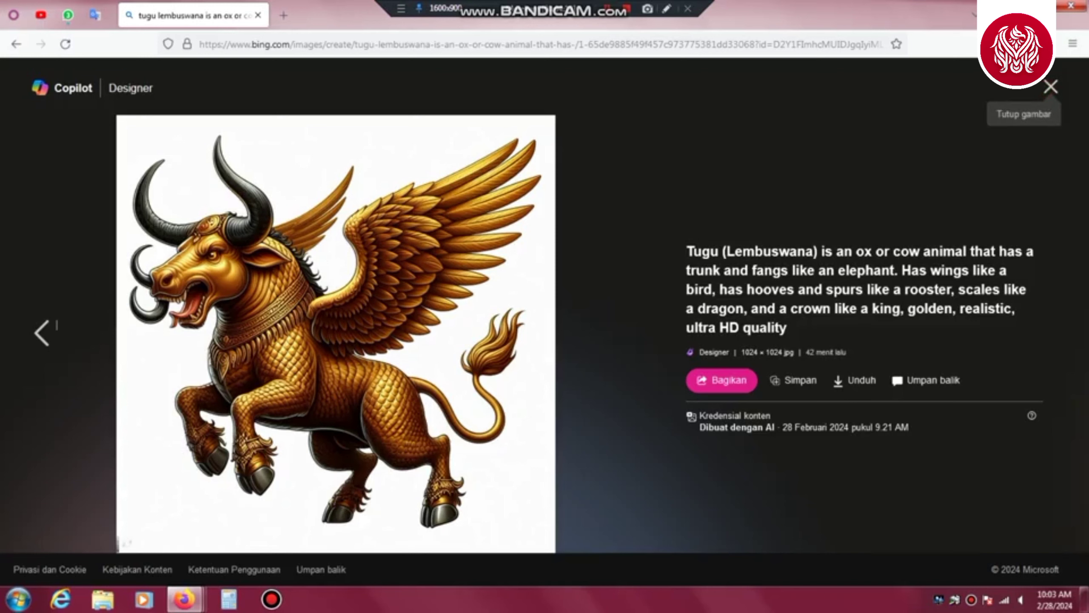
click(1051, 87)
click(997, 252)
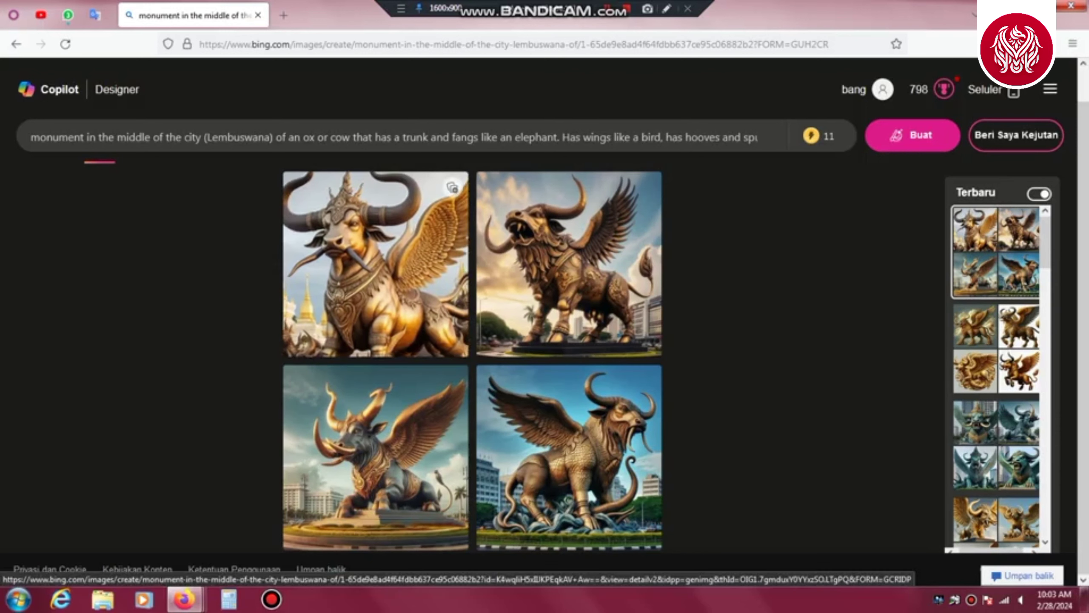
- View each city-monument image full size, then clear the old prompt box
click(569, 457)
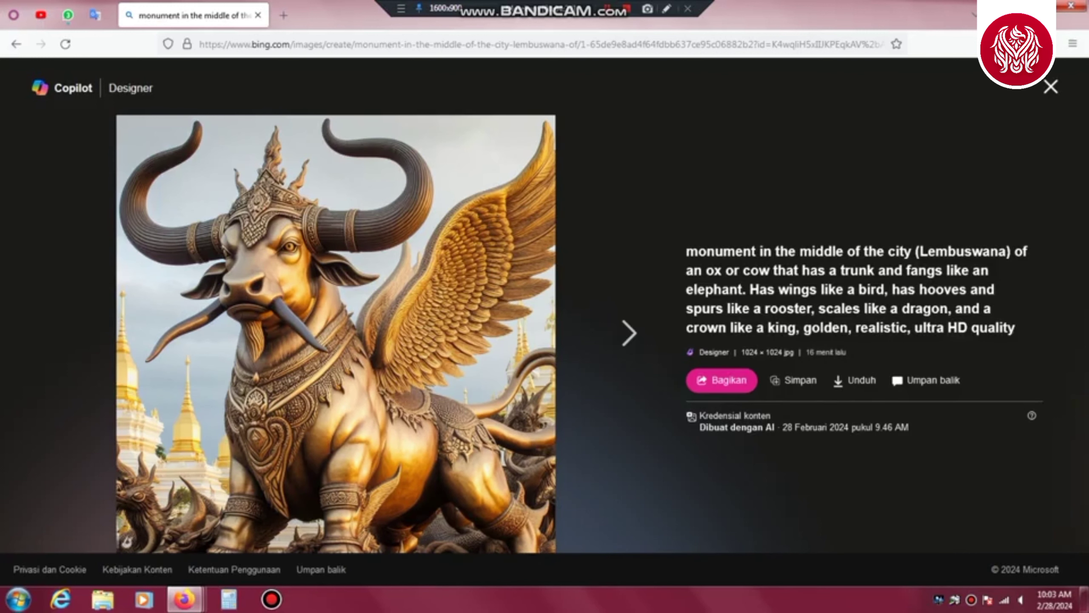
drag(687, 251, 1016, 328)
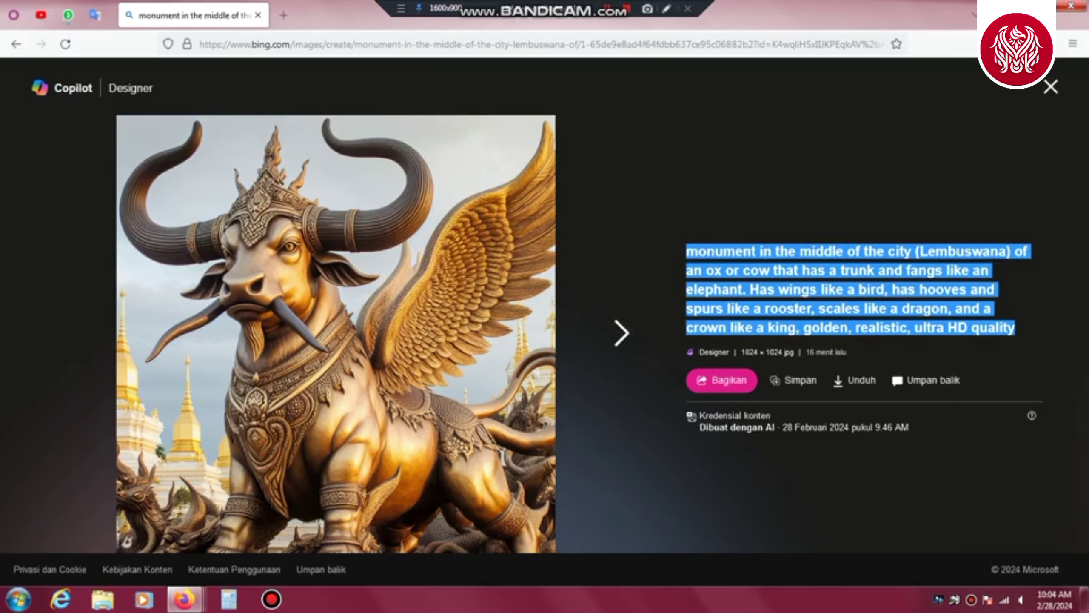
click(630, 333)
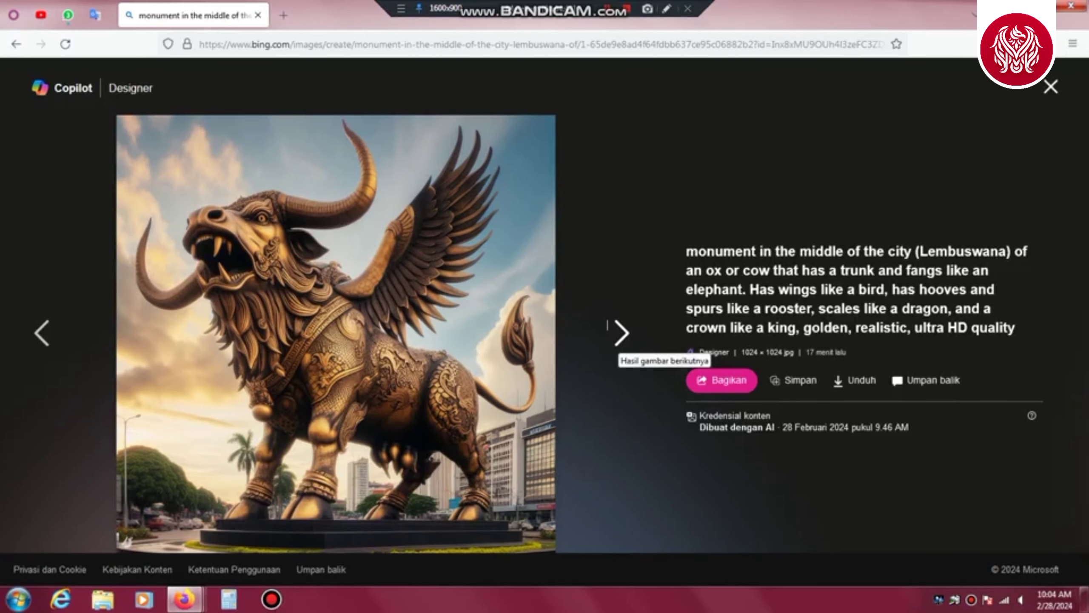
click(607, 325)
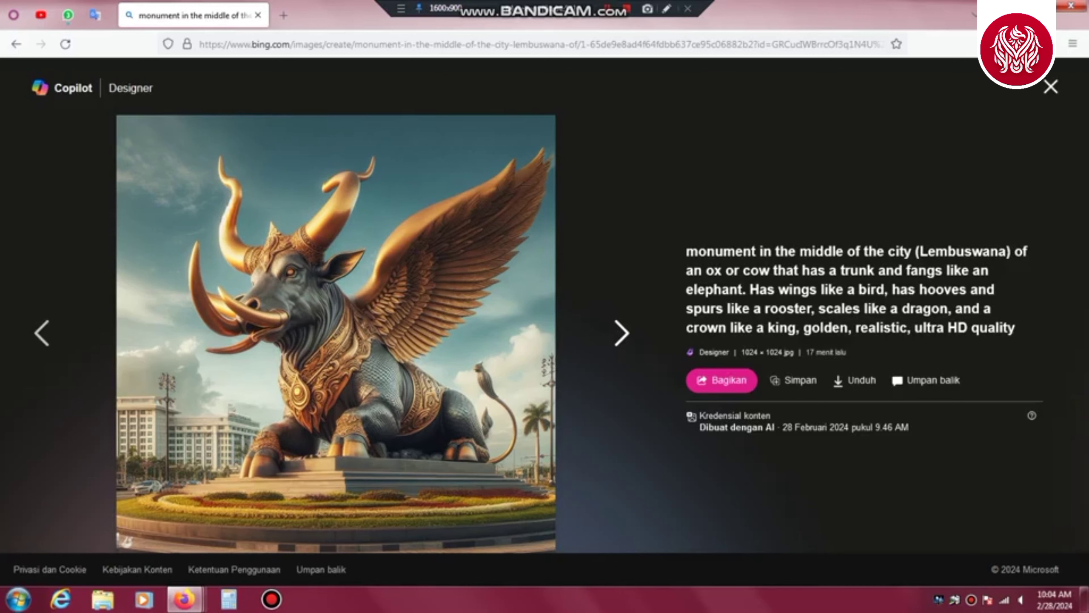
click(608, 329)
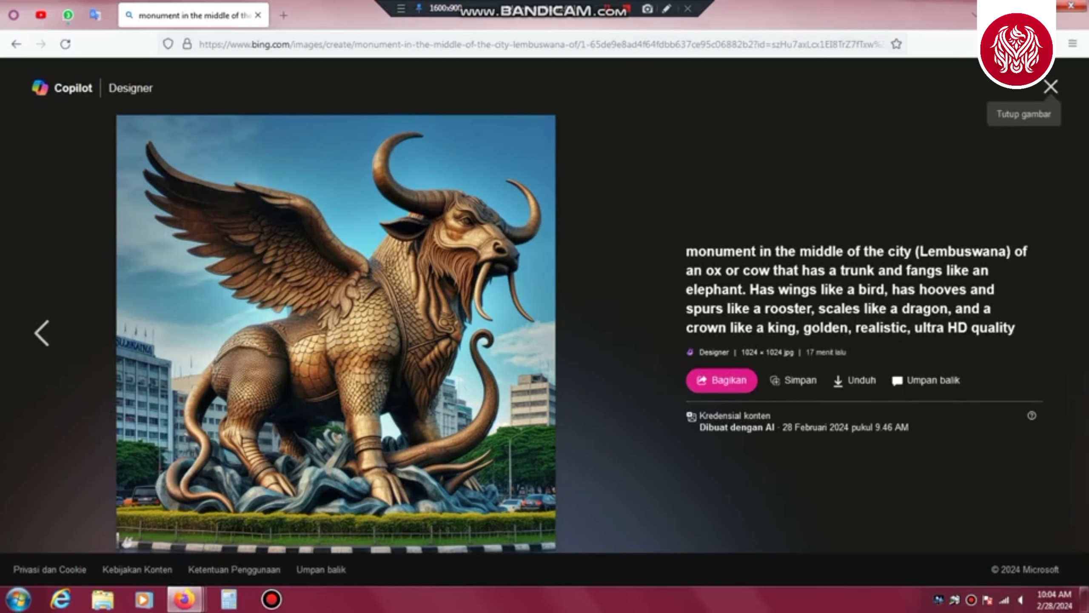
click(1051, 86)
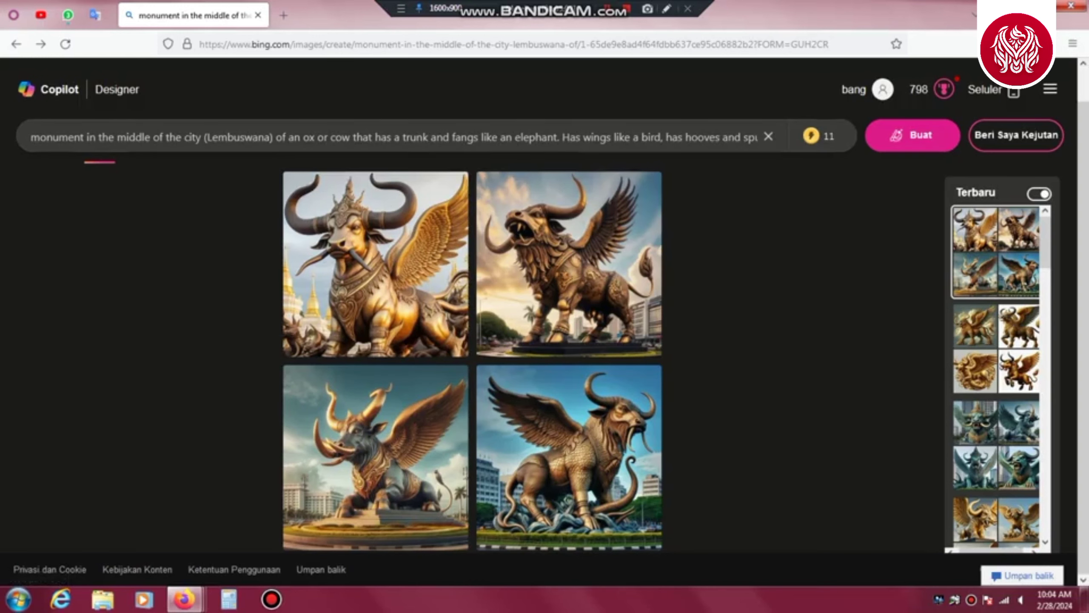
click(769, 138)
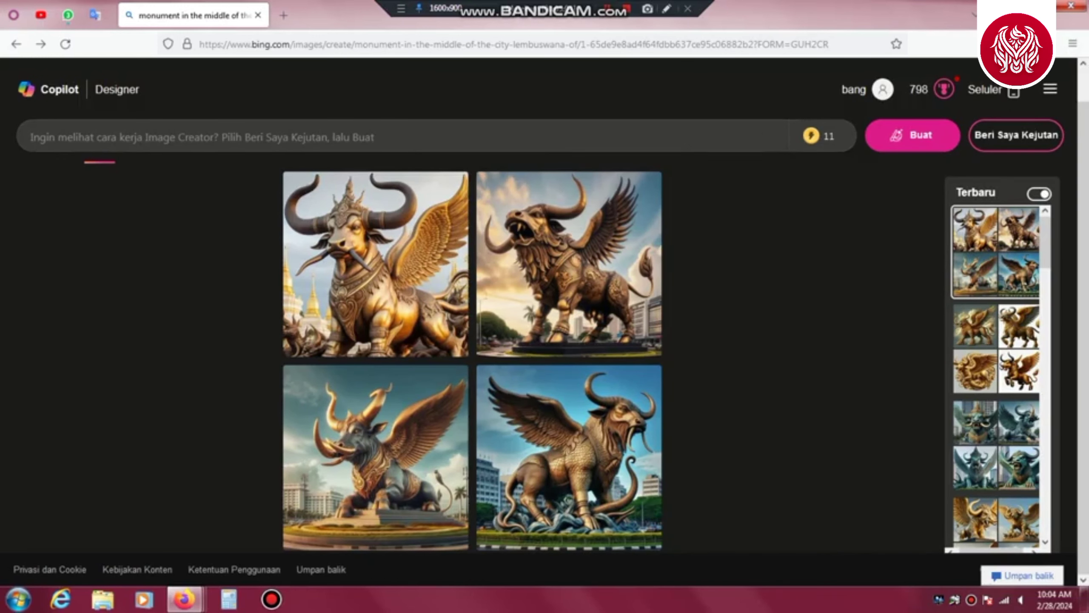
- Copy the English translation from Google Translate into the Image Creator prompt box
click(95, 15)
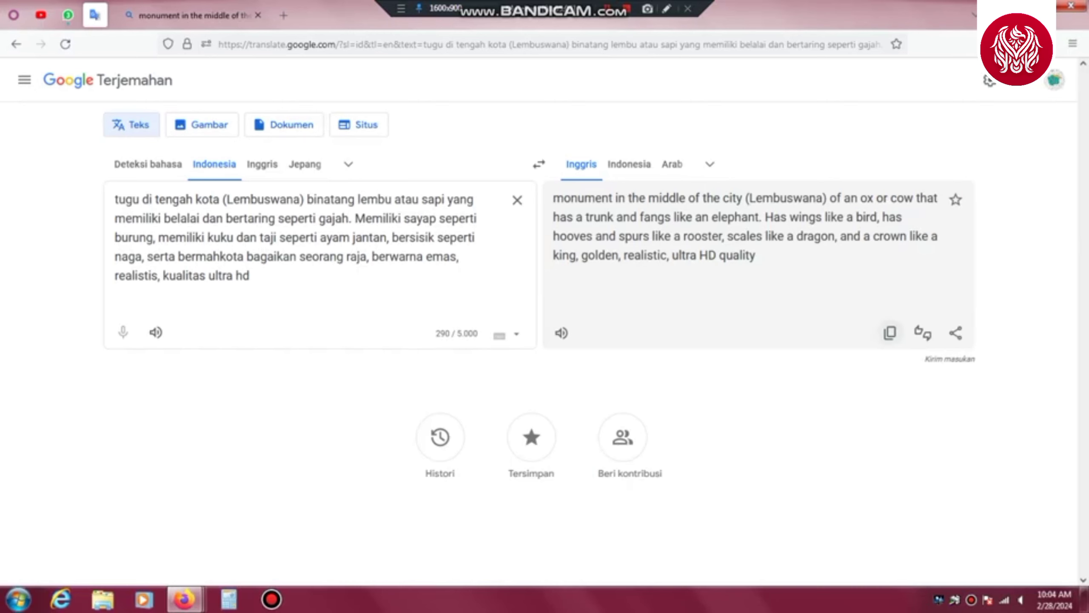
click(890, 332)
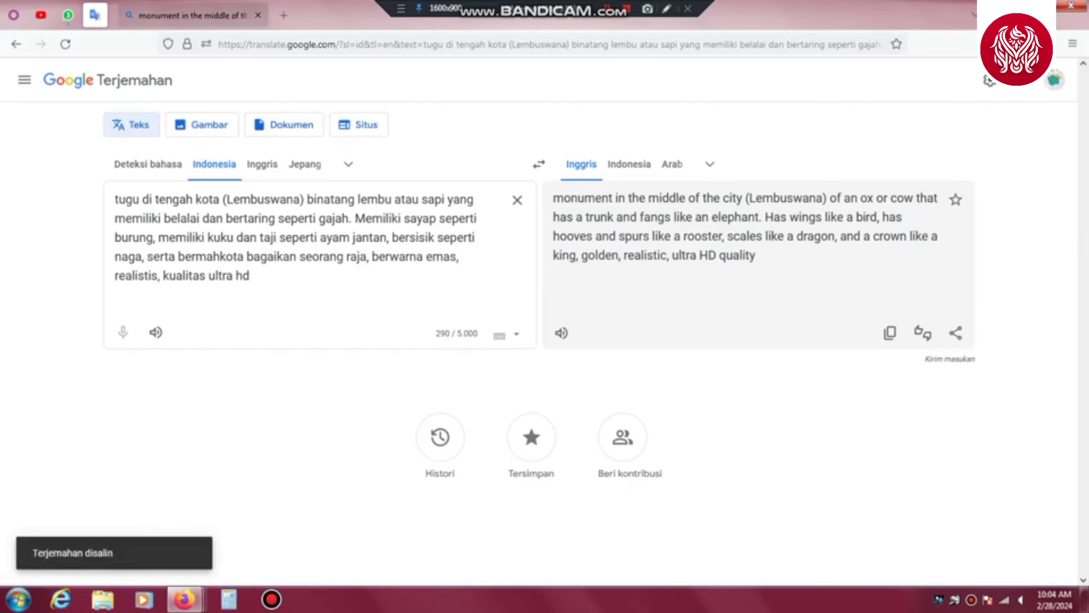
click(158, 17)
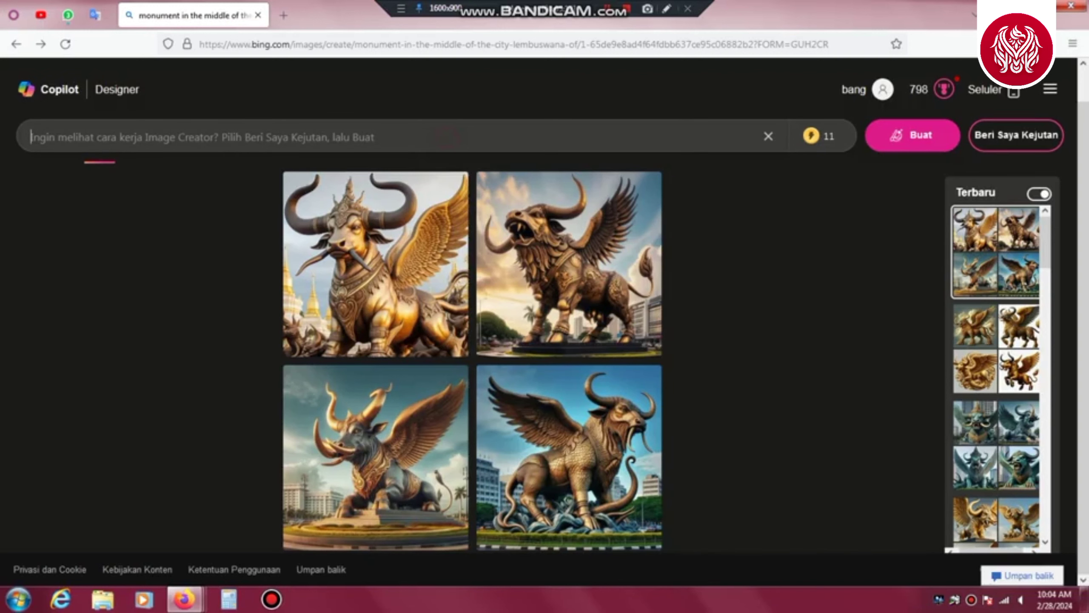
key(ctrl+v)
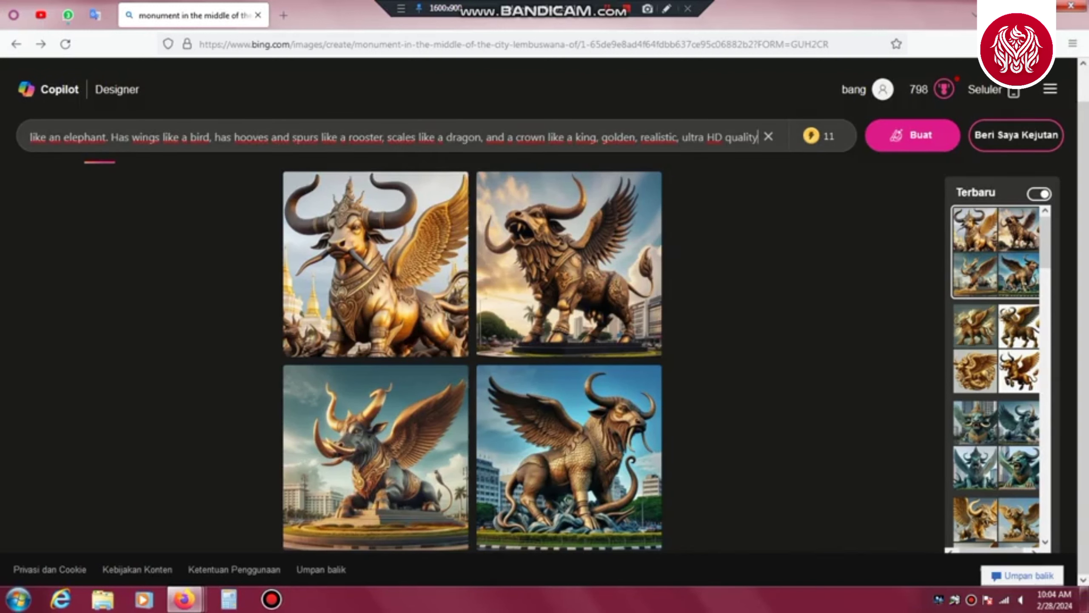
- Generate new images from the pasted Lembuswana city-monument prompt
click(667, 8)
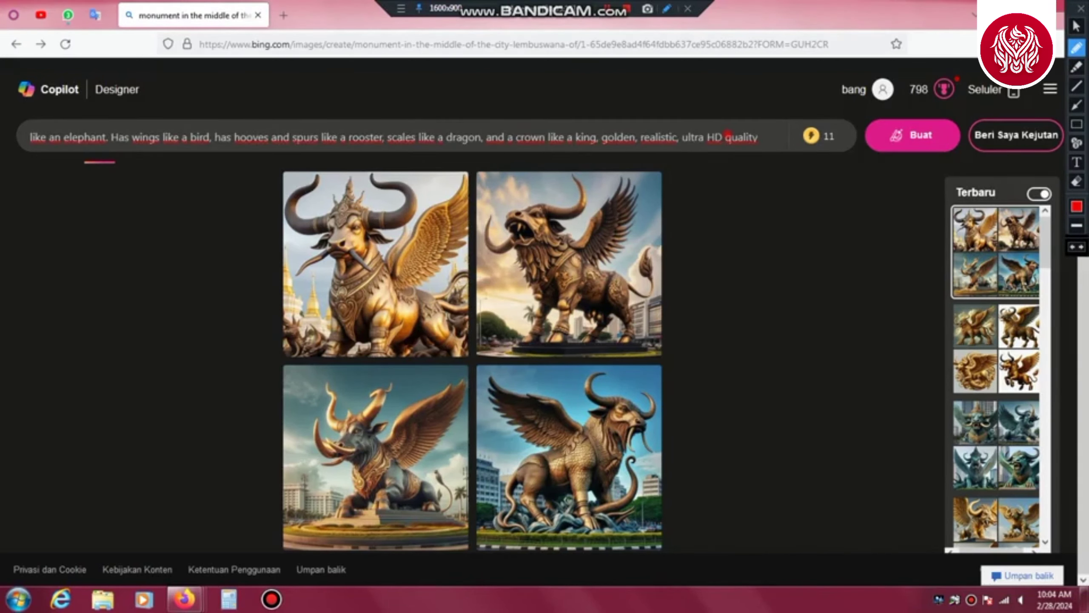
drag(727, 134, 777, 114)
drag(787, 167, 936, 161)
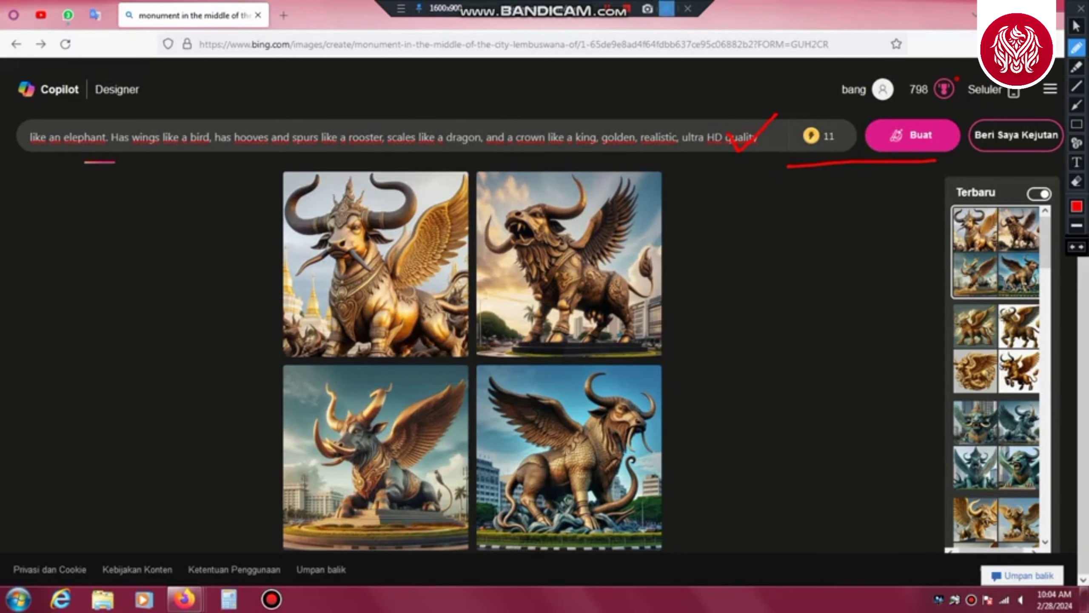
click(667, 8)
key(Return)
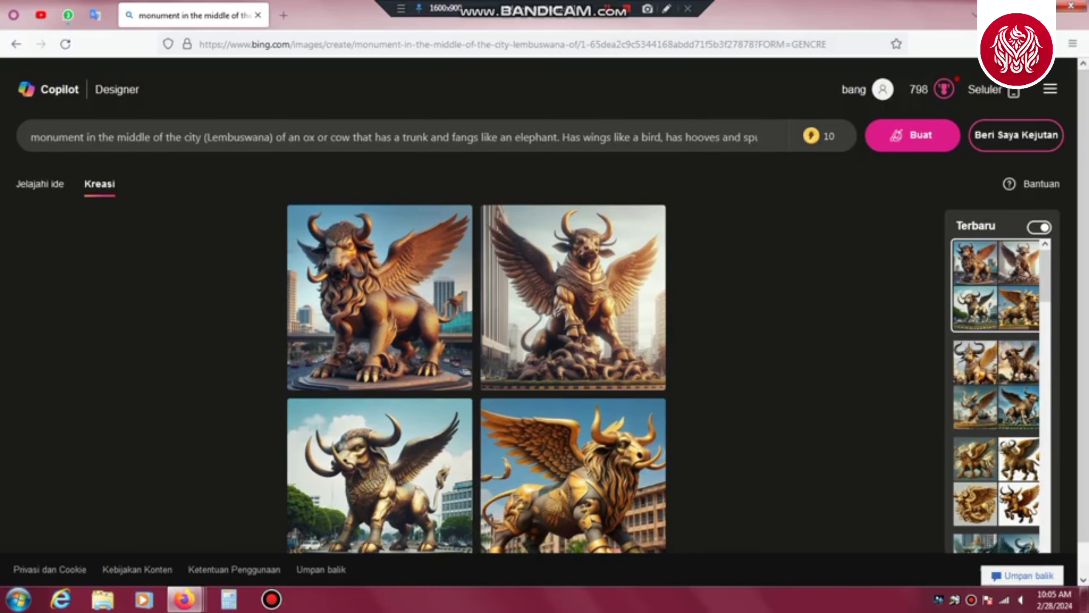
- Enlarge the first of the four new golden winged Lembuswana images and select its prompt
scroll(439, 344, down, 1)
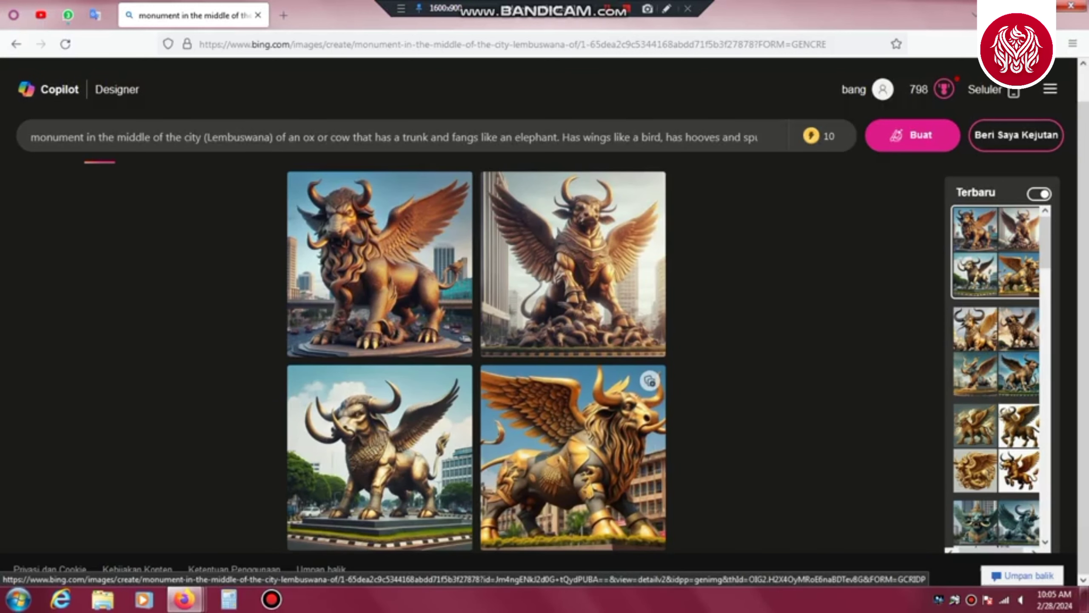
click(413, 283)
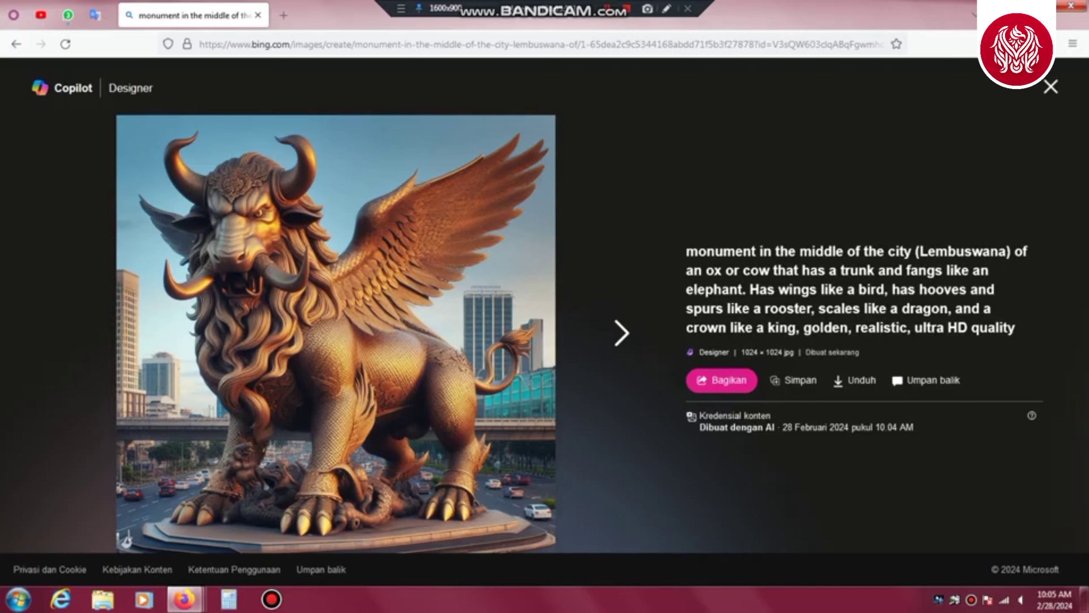
drag(687, 251, 1016, 327)
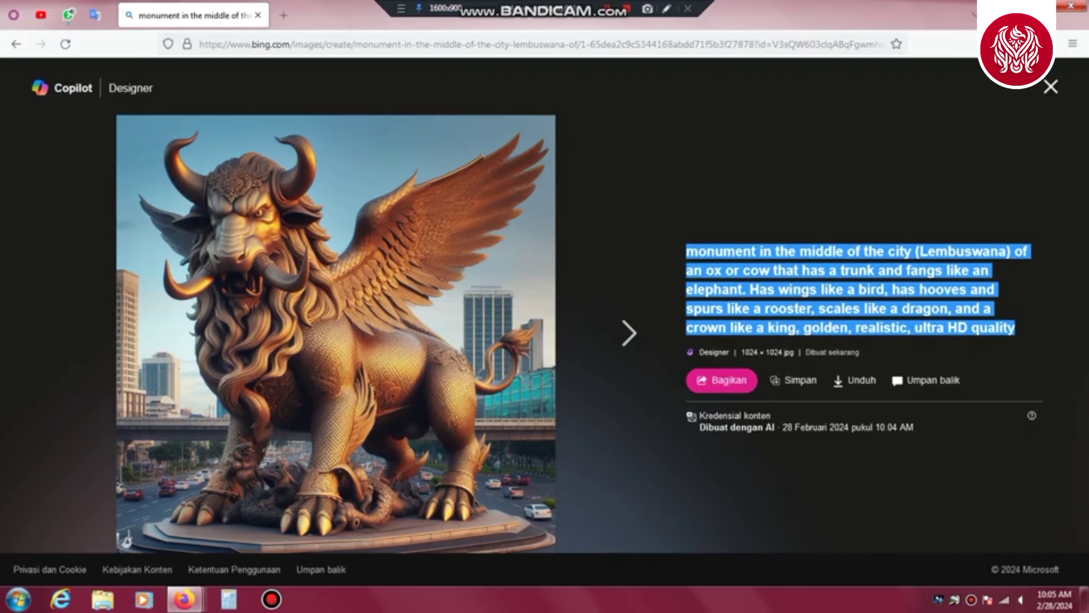